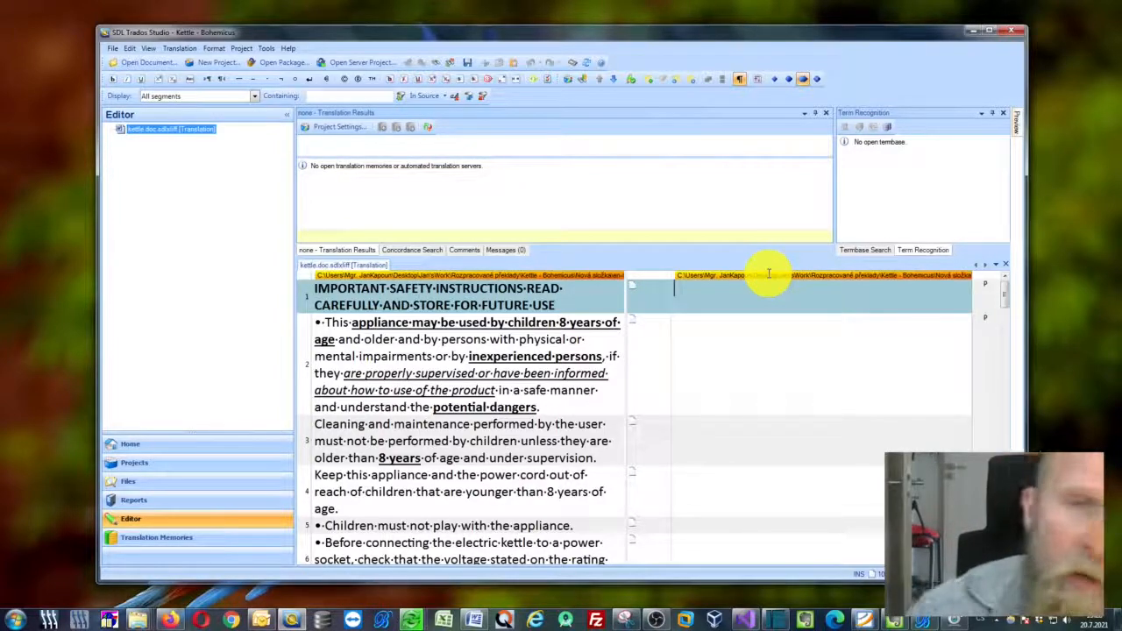
Look through the source segments and empty target cells of kettle.doc.sdlxliff and return to the first segment.
scroll(648, 315, down, 4)
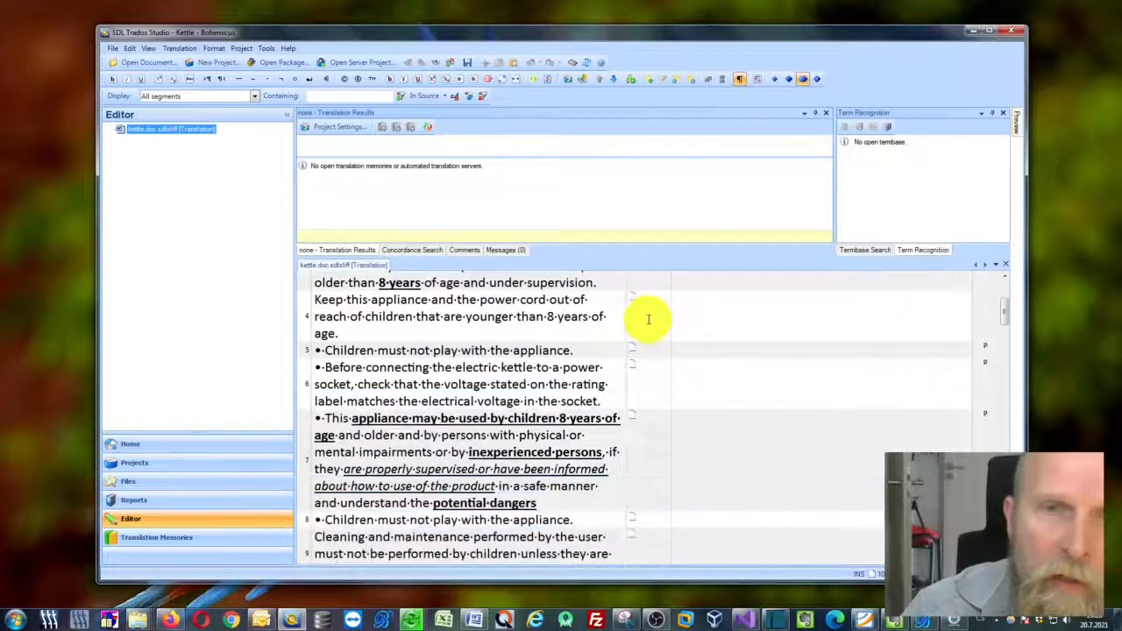
scroll(655, 355, up, 1)
scroll(655, 359, up, 3)
scroll(653, 373, down, 6)
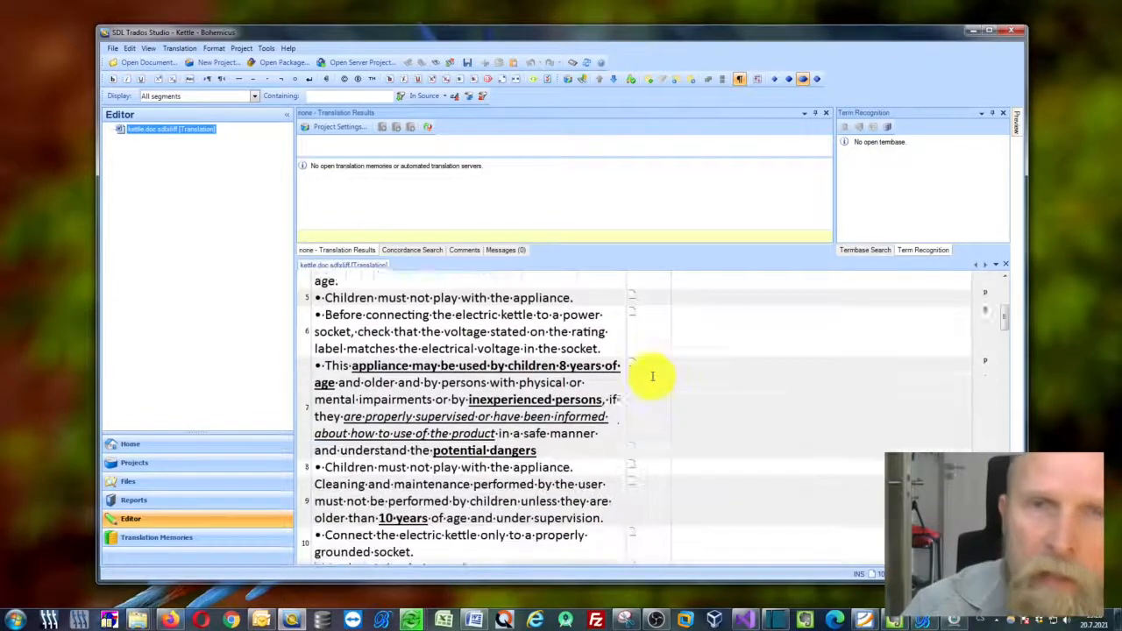
scroll(652, 376, down, 5)
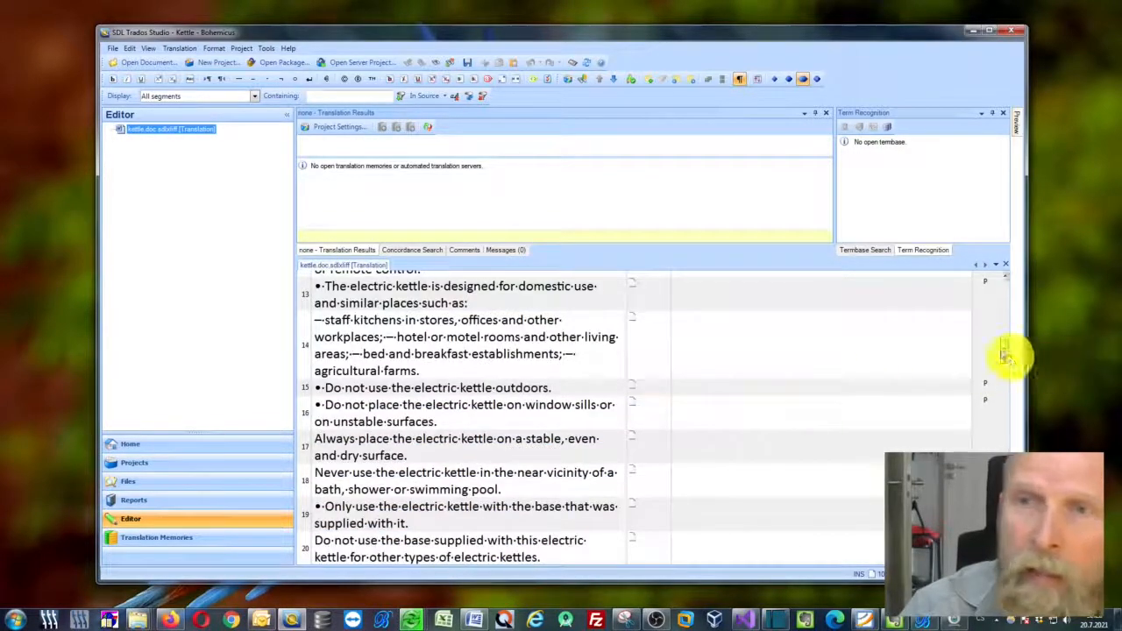
drag(1006, 360, 1005, 296)
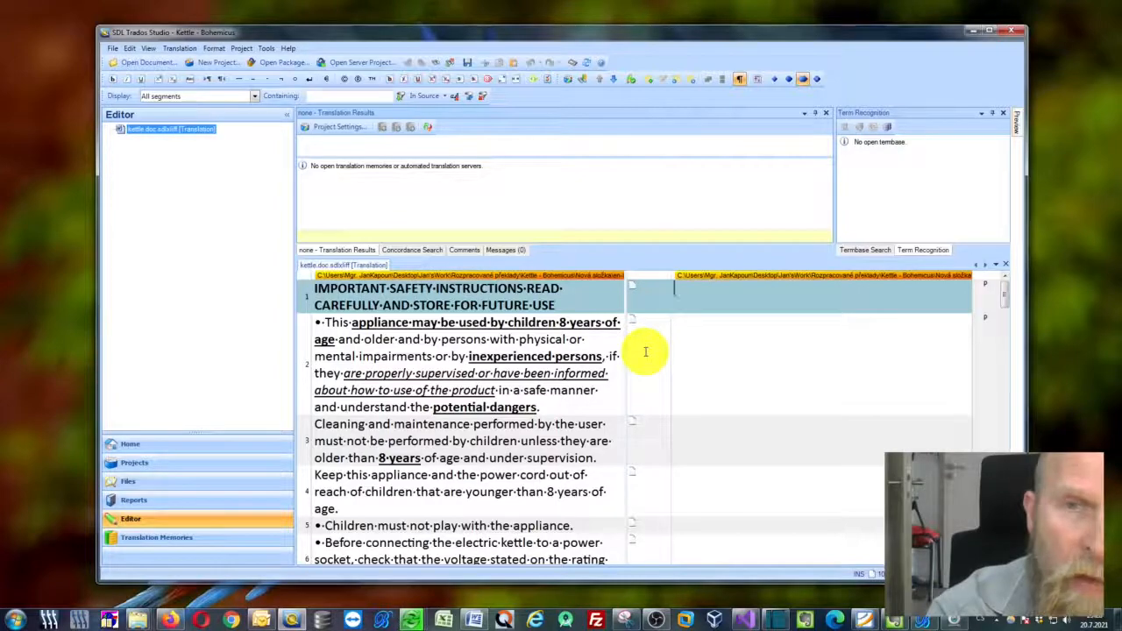
Close the kettle.doc.sdlxliff document and open the folder that contains it in Windows Explorer.
key(ctrl+F4)
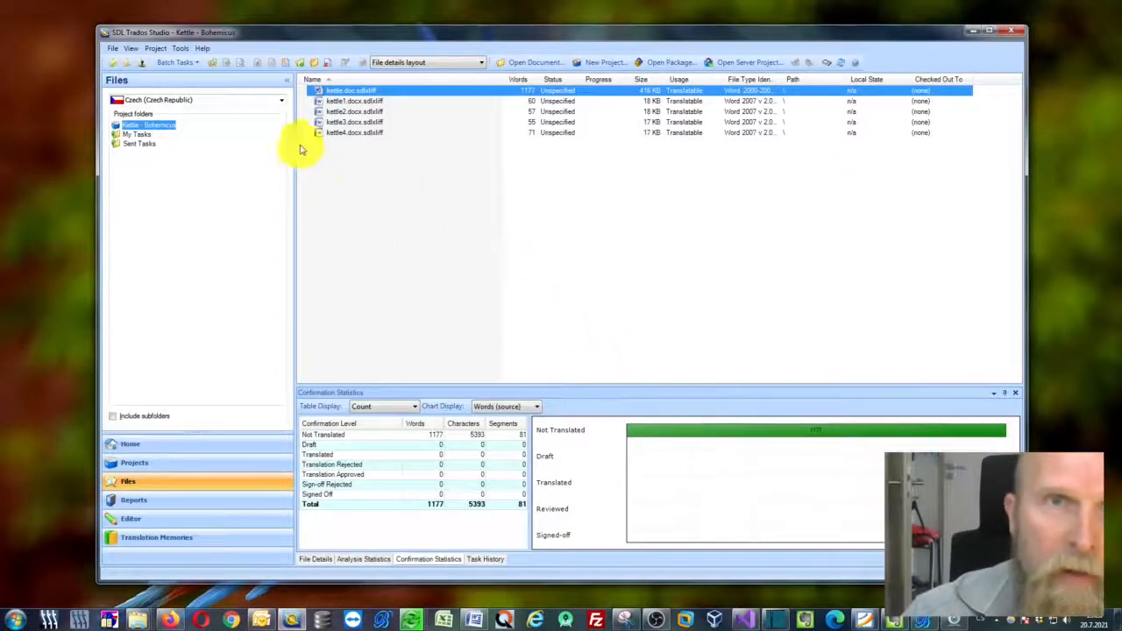
right_click(340, 92)
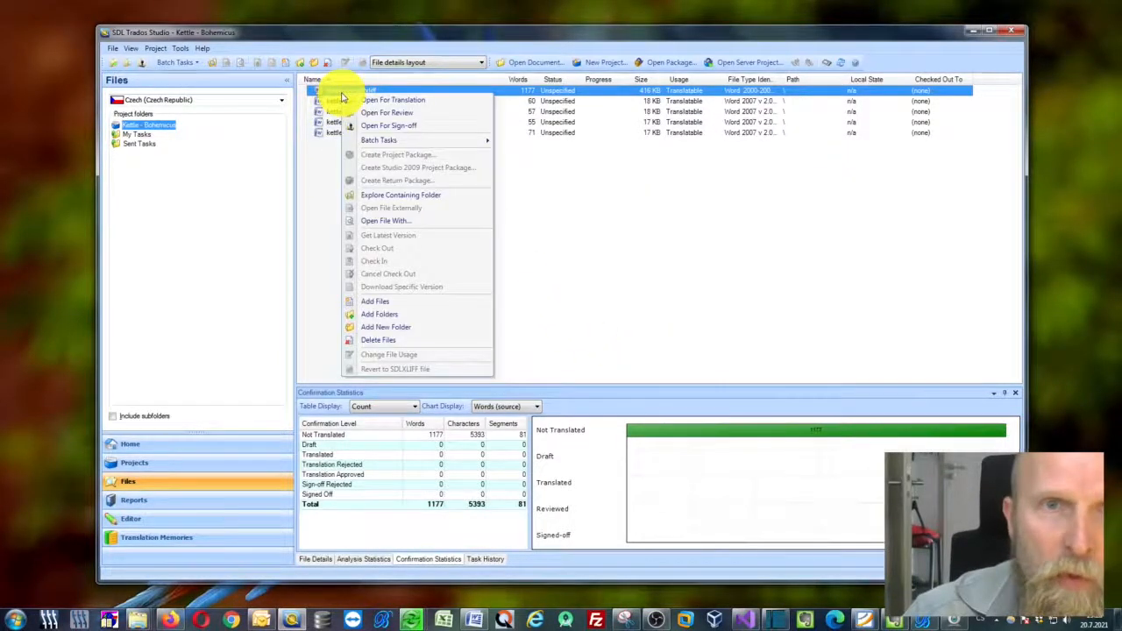
click(390, 194)
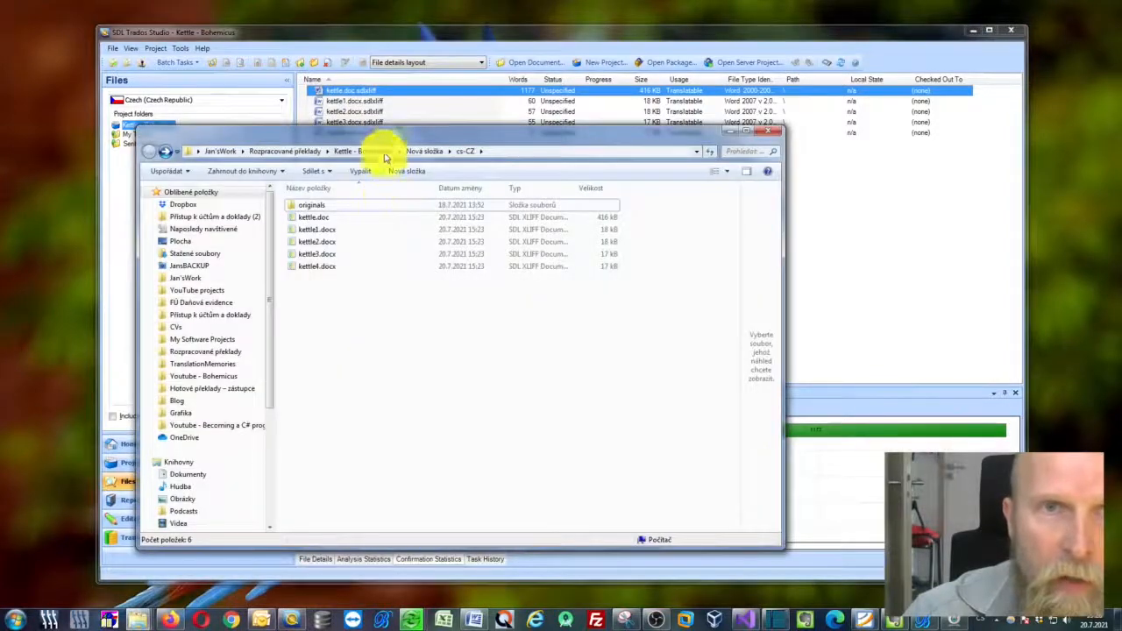
Select the five SDL XLIFF files from kettle.doc to kettle4.docx in the cs-CZ folder.
drag(386, 158, 342, 151)
click(279, 213)
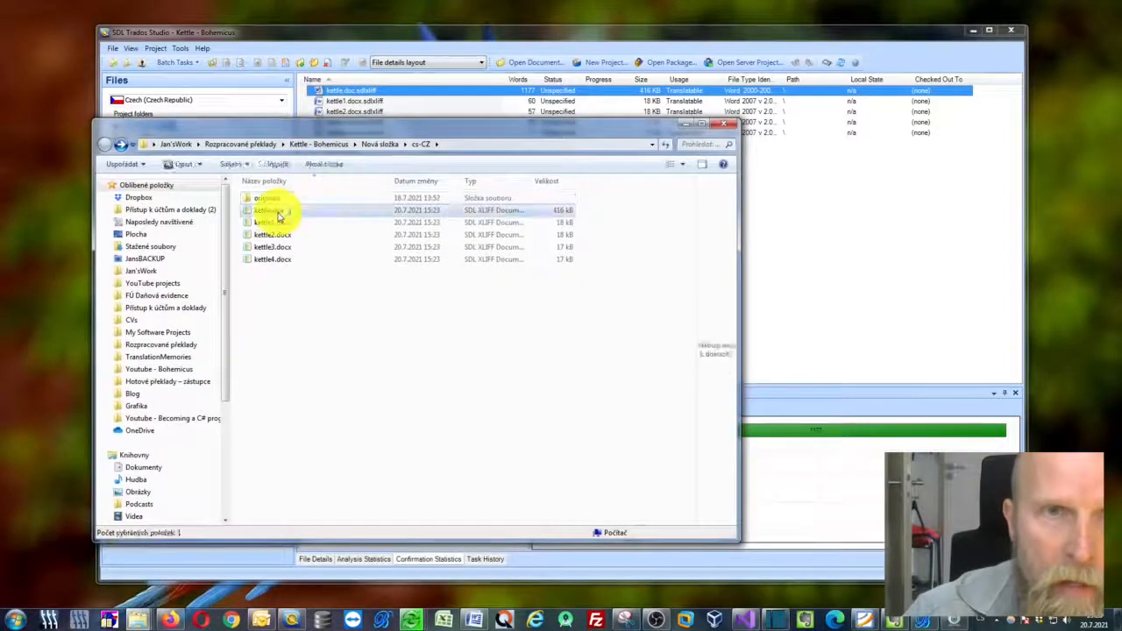
click(288, 261)
key(shift+Up)
key(shift+Up)
key(shift+Up)
key(shift+Up)
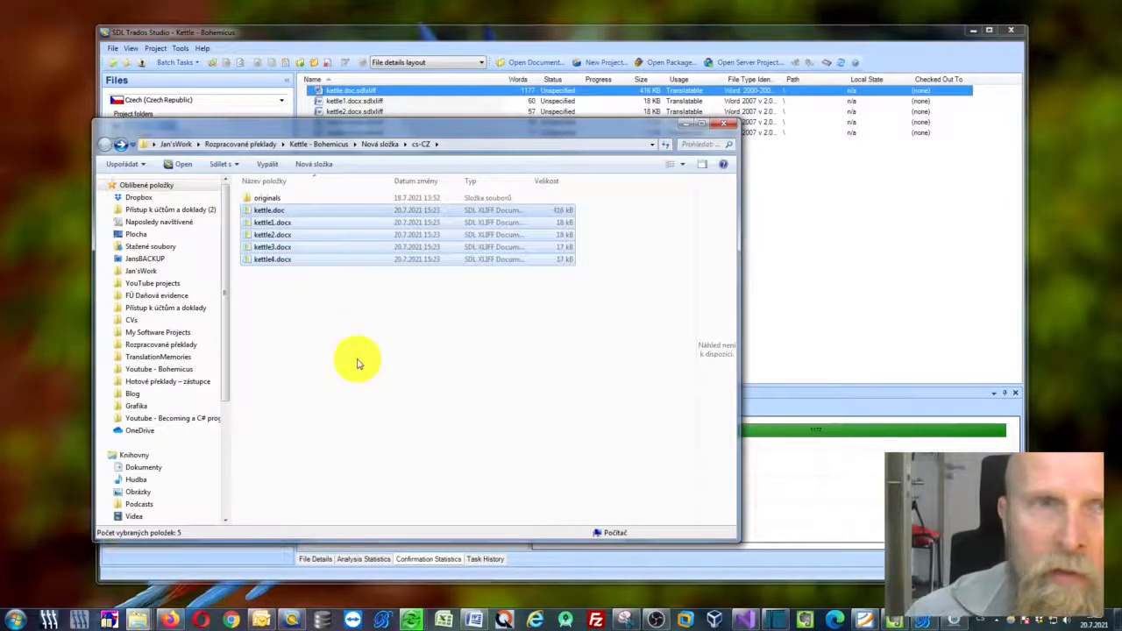
drag(271, 232, 271, 257)
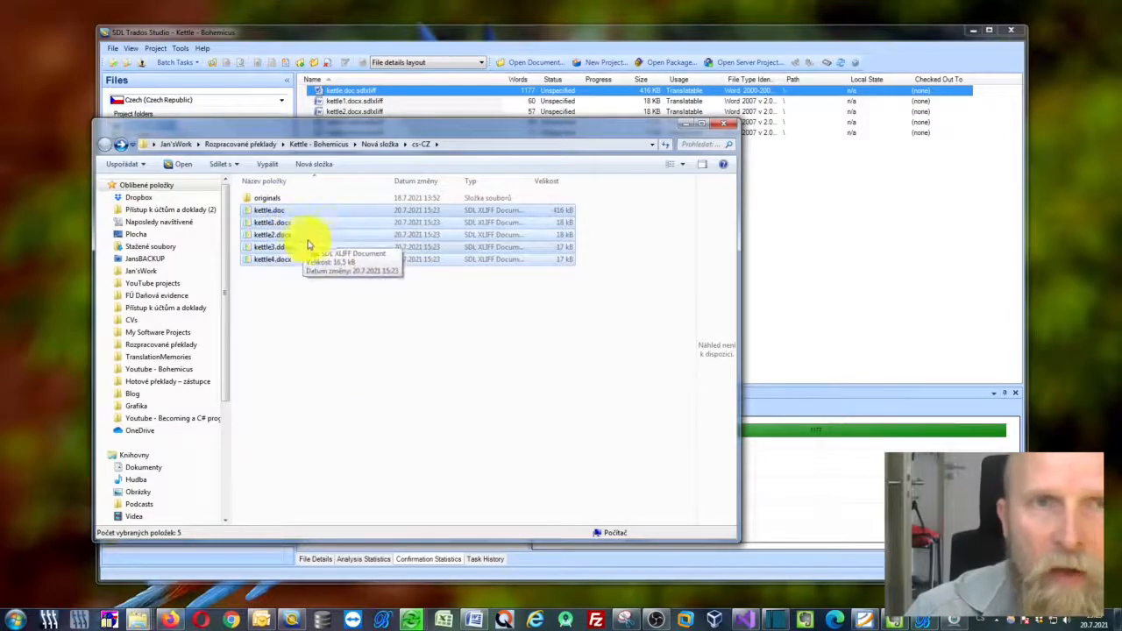
Bring up Bohemicus and add the five selected kettle files to its list of SDL XLIFFs to translate.
drag(356, 131, 582, 105)
click(922, 619)
drag(239, 119, 230, 106)
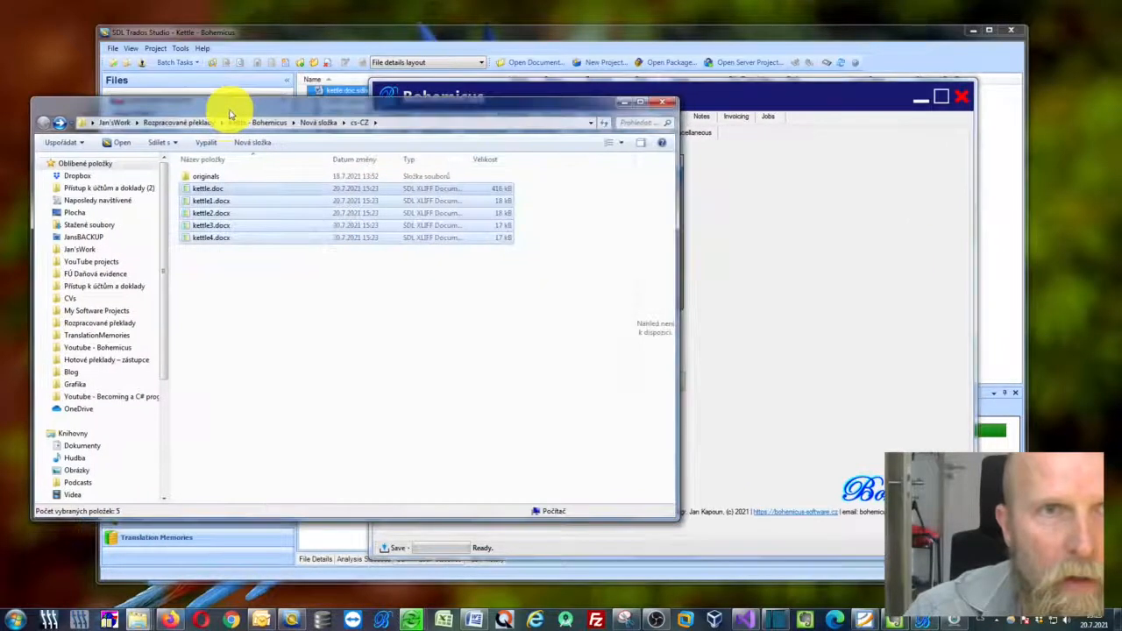
drag(459, 110, 390, 315)
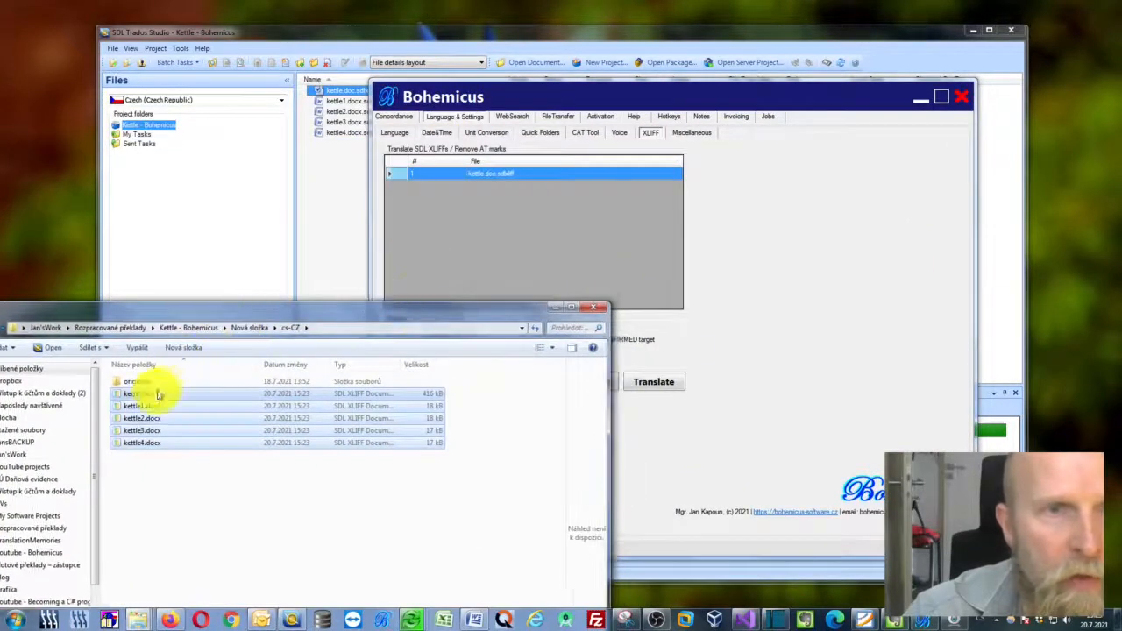
drag(152, 397, 467, 188)
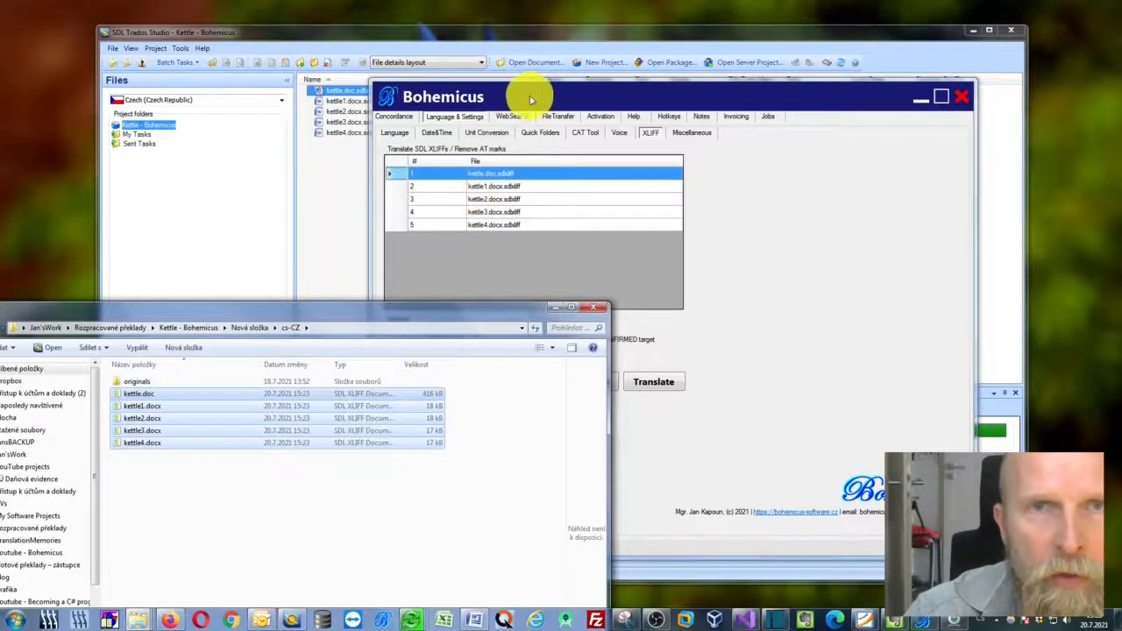
drag(576, 96, 456, 87)
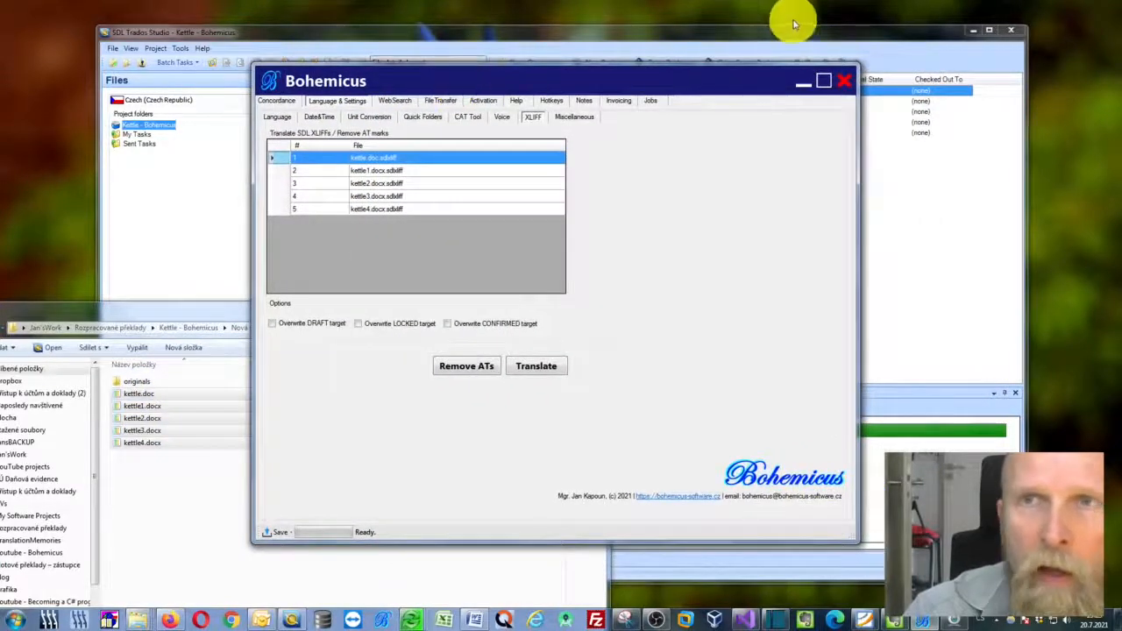
Minimize the SDL Trados Studio and Explorer windows so that only Bohemicus stays open on the desktop.
click(973, 30)
click(128, 312)
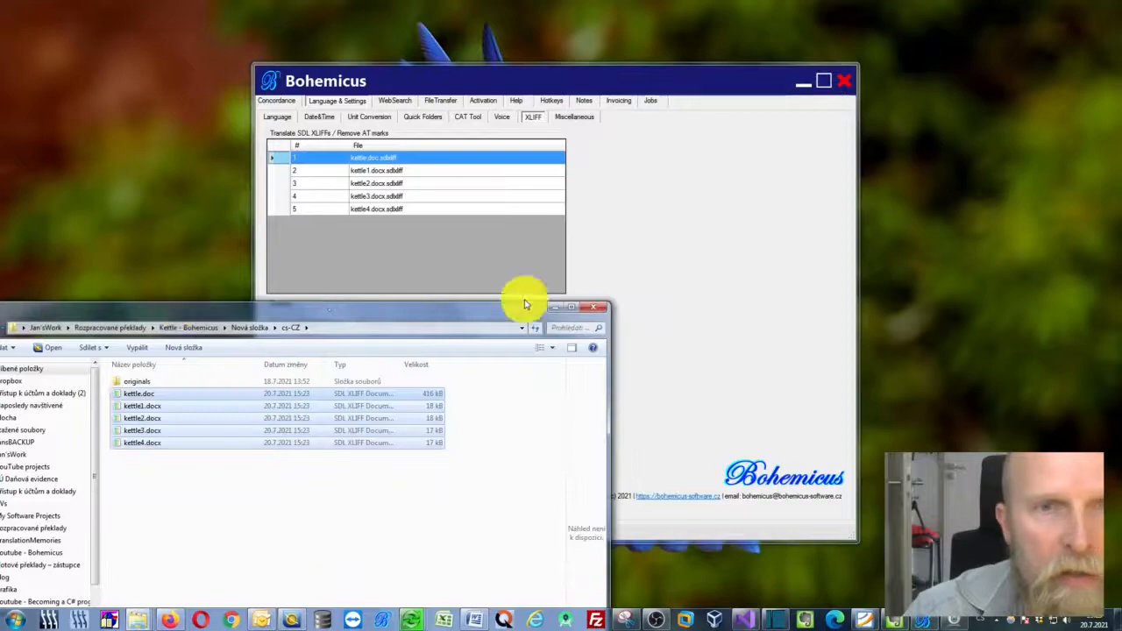
click(566, 304)
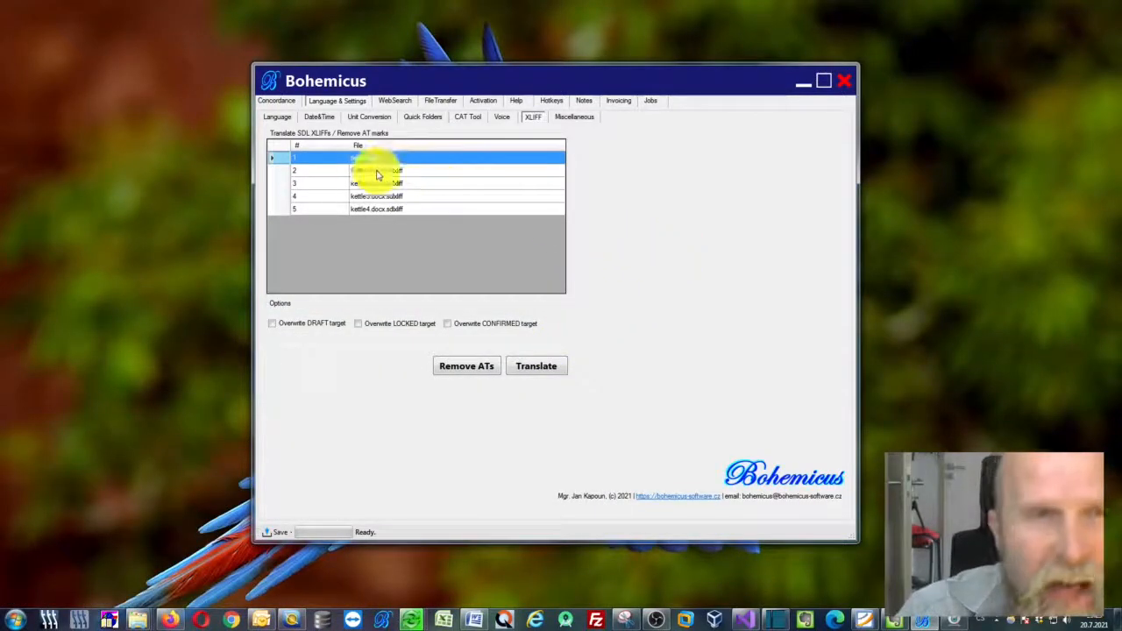
Set the source language to English | en in the language settings and return to the XLIFF file list.
click(278, 117)
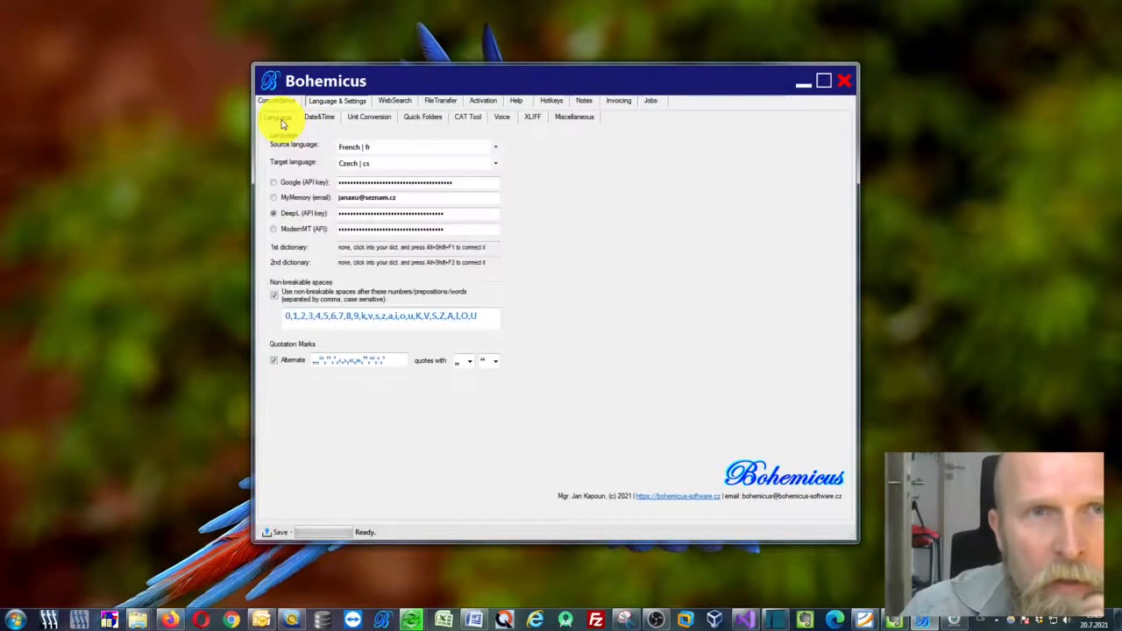
click(496, 150)
click(495, 158)
key(e)
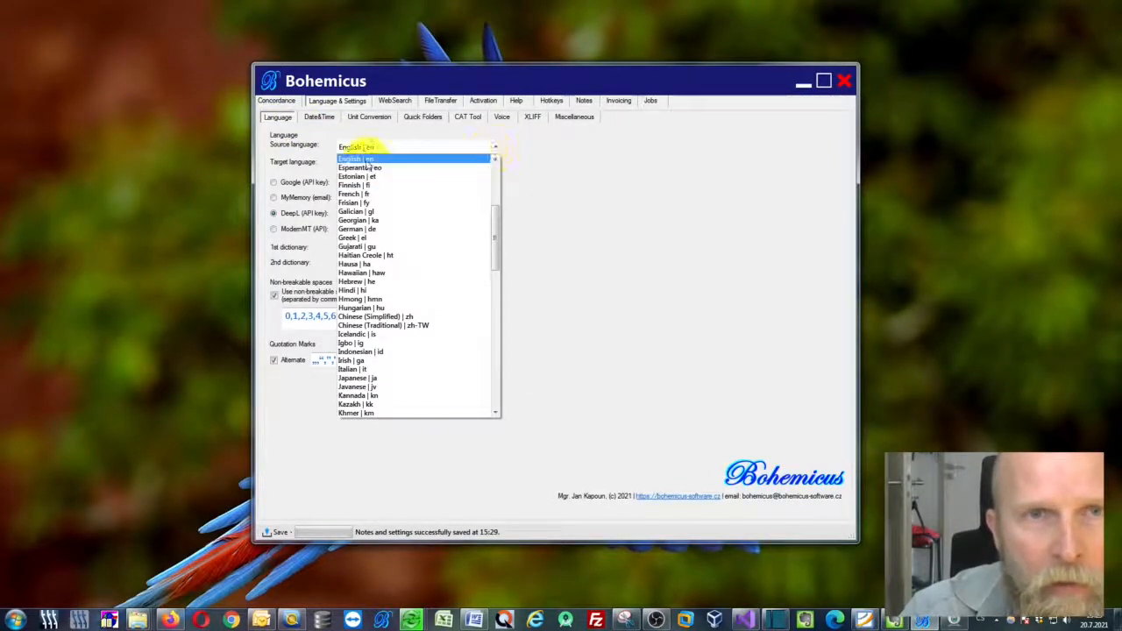
click(368, 160)
click(532, 117)
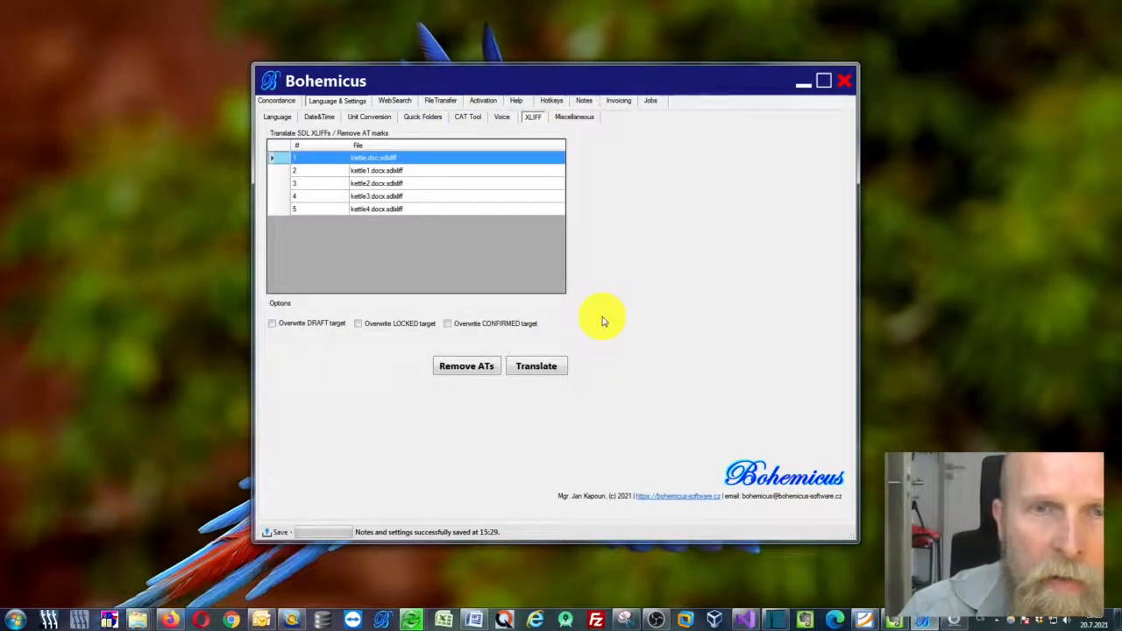
Machine-translate all five listed SDL XLIFF files without any overwrite options and close the progress window.
click(538, 372)
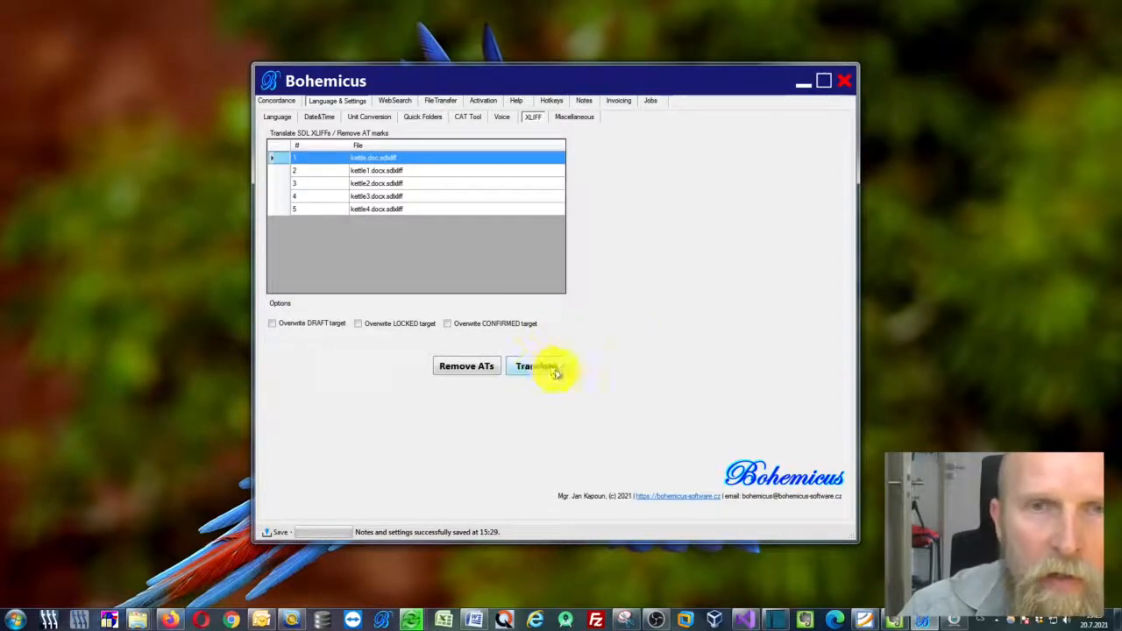
click(556, 372)
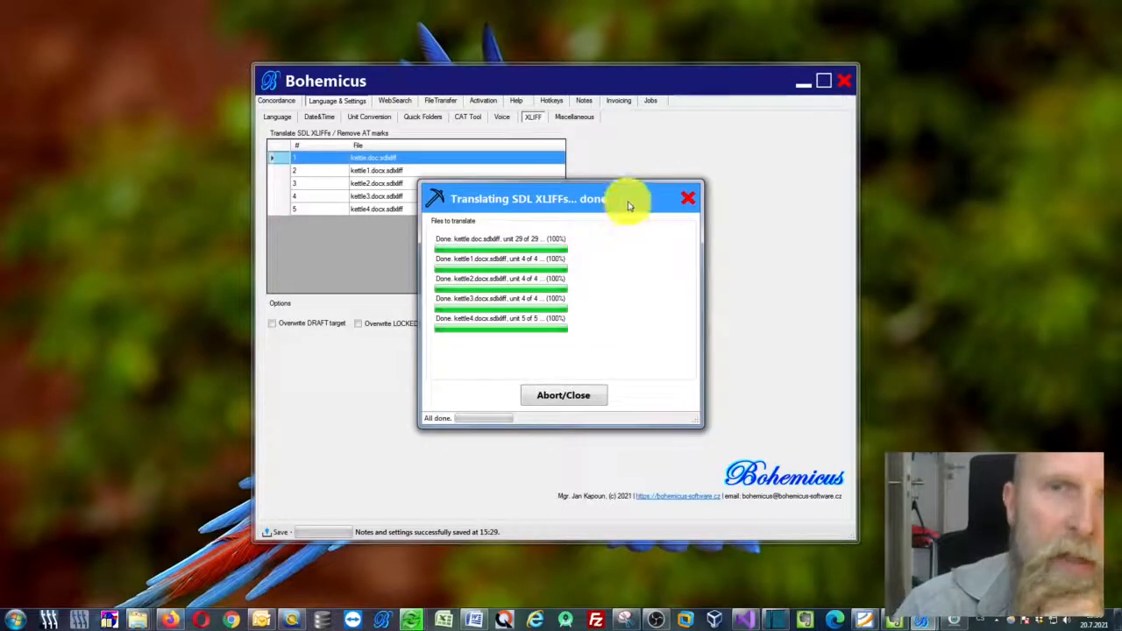
drag(625, 201, 621, 205)
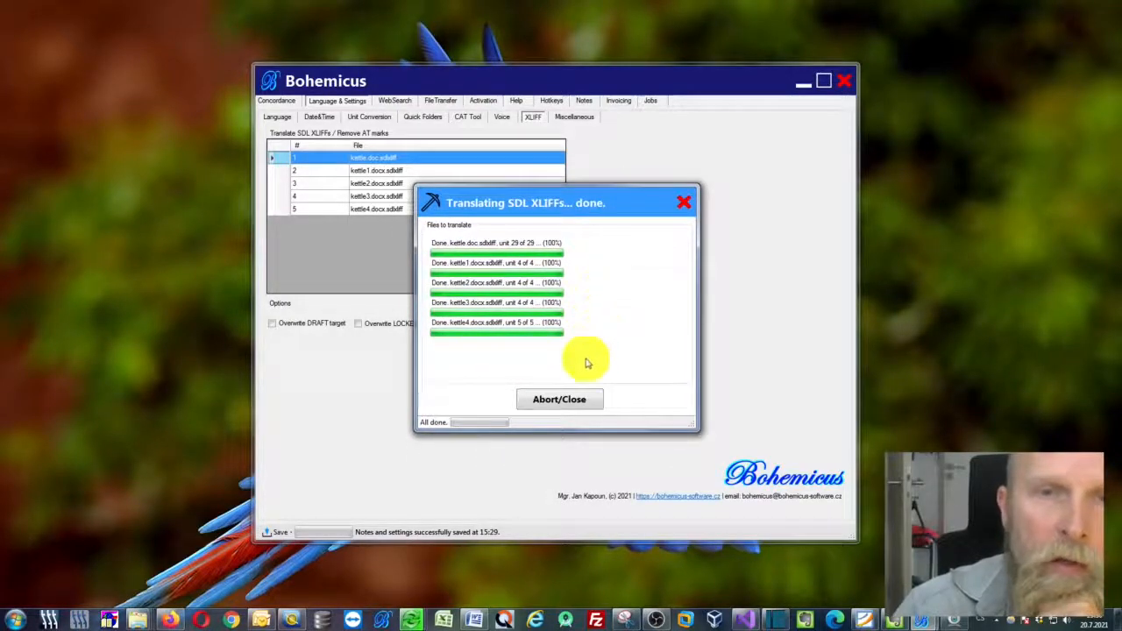
click(560, 399)
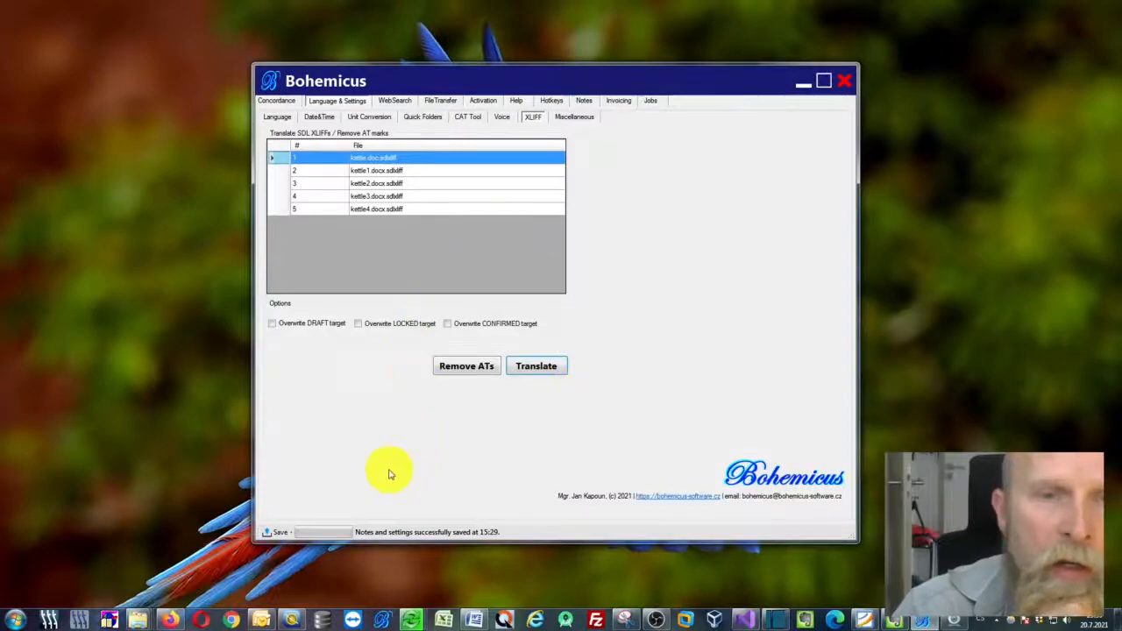
Switch to SDL Trados Studio, open kettle.doc.sdlxliff for translation and review the Czech target segments against the English source.
click(292, 620)
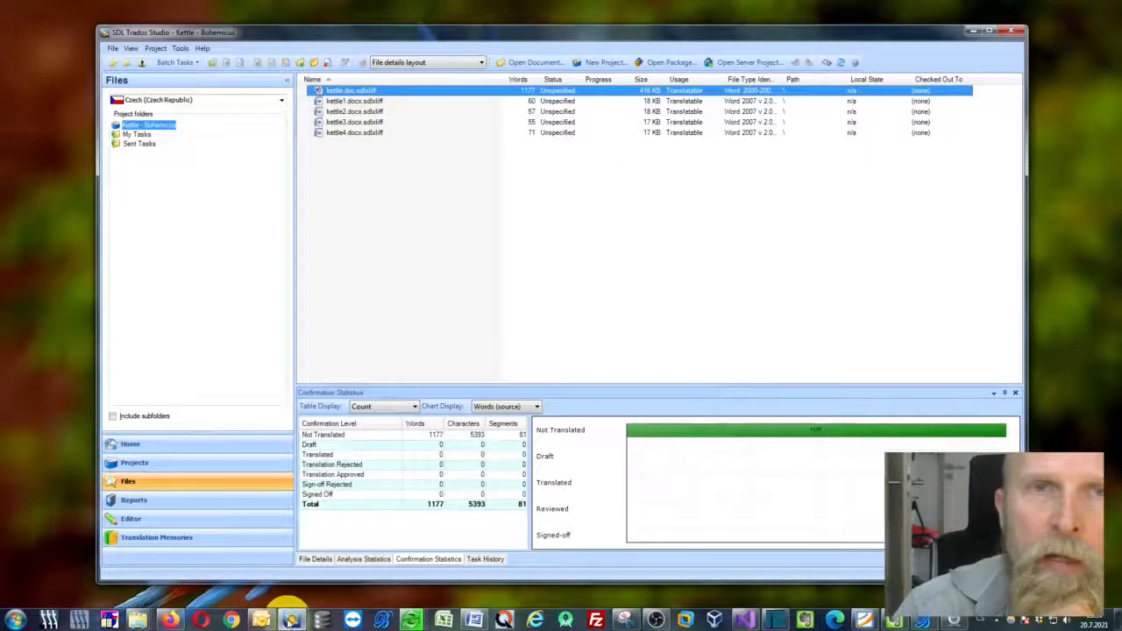
double_click(356, 96)
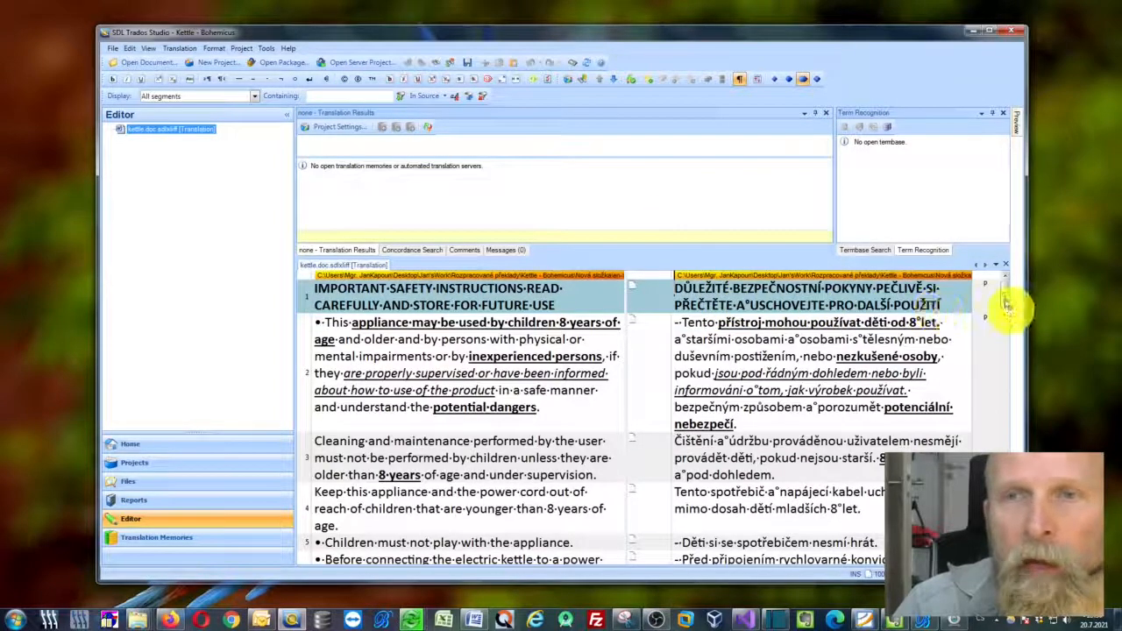
scroll(1002, 306, down, 3)
scroll(999, 295, up, 3)
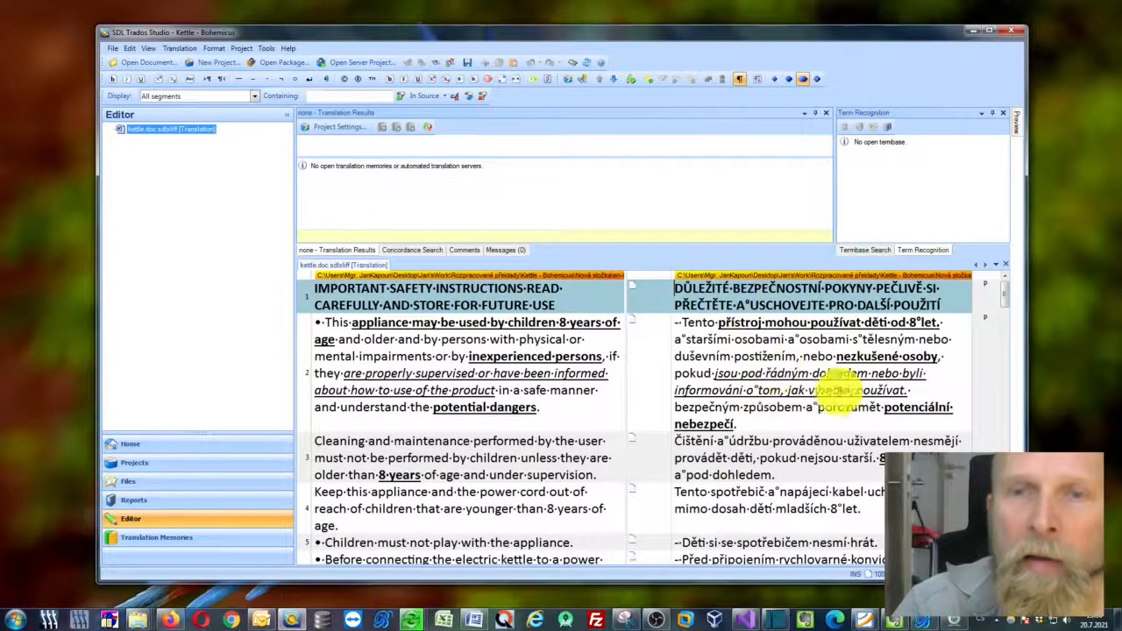
scroll(822, 389, down, 4)
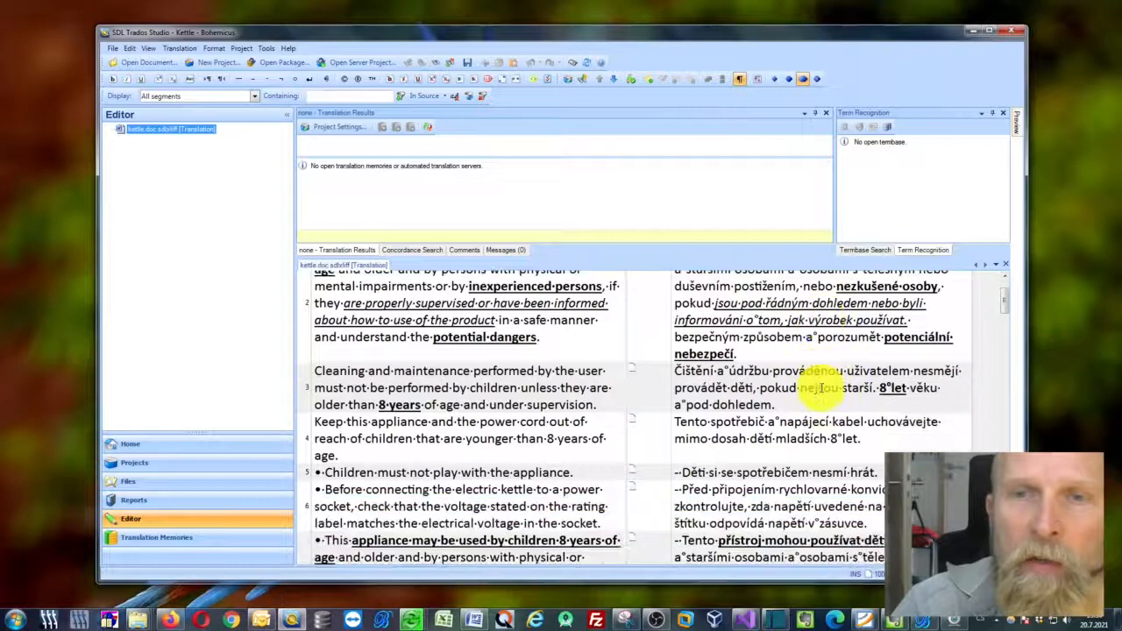
scroll(822, 389, down, 1)
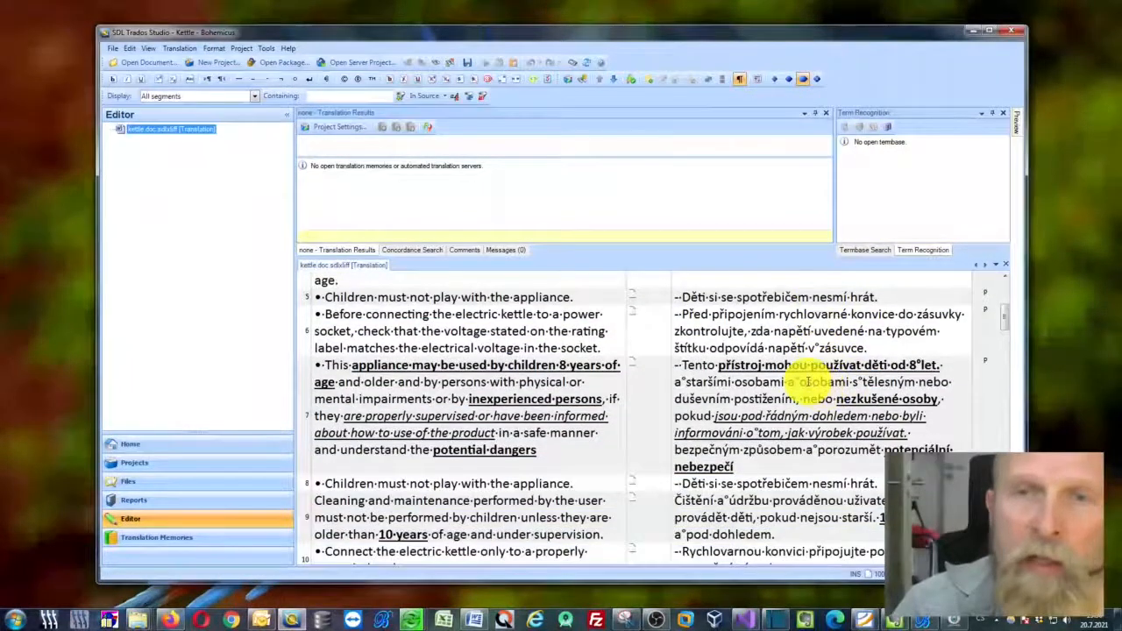
scroll(807, 382, down, 4)
scroll(807, 382, down, 10)
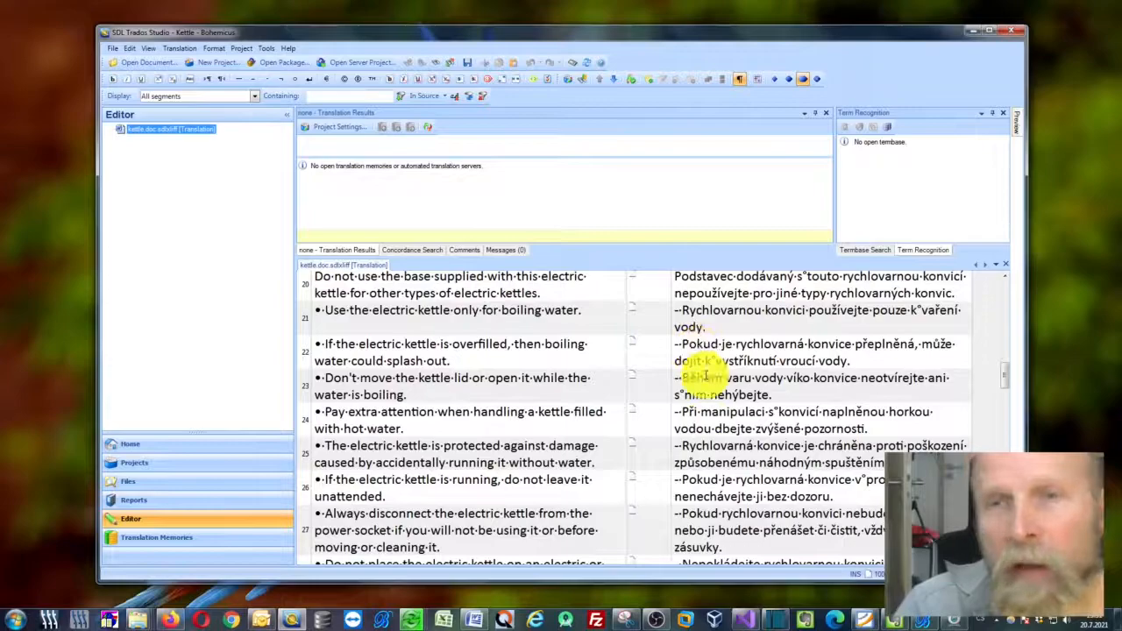
scroll(1001, 300, up, 15)
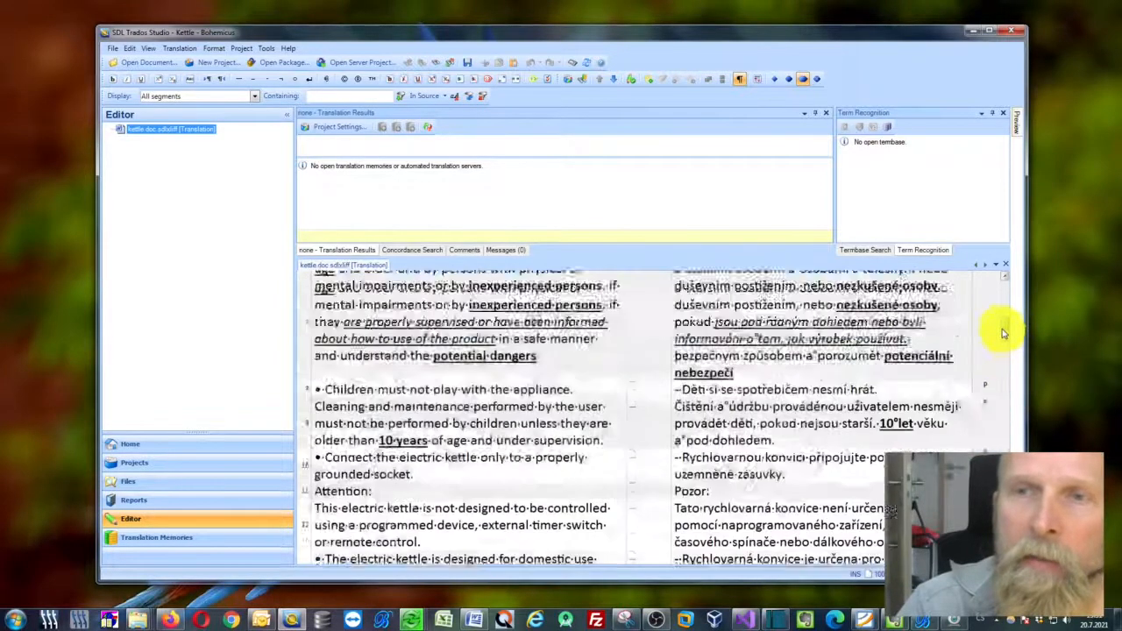
scroll(759, 338, up, 1)
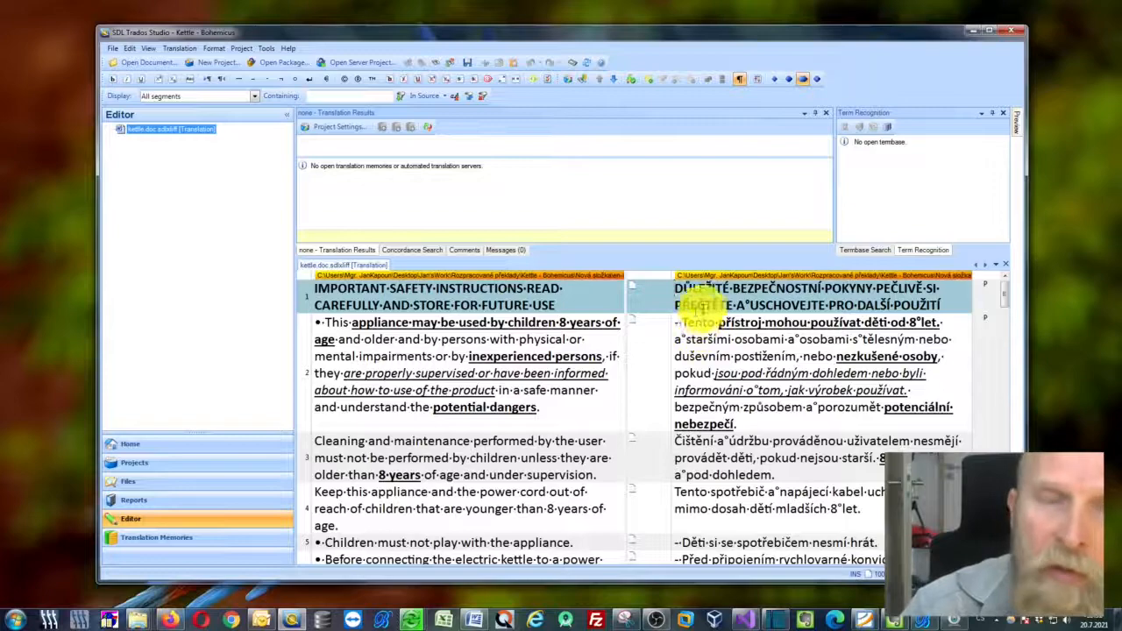
scroll(778, 420, down, 3)
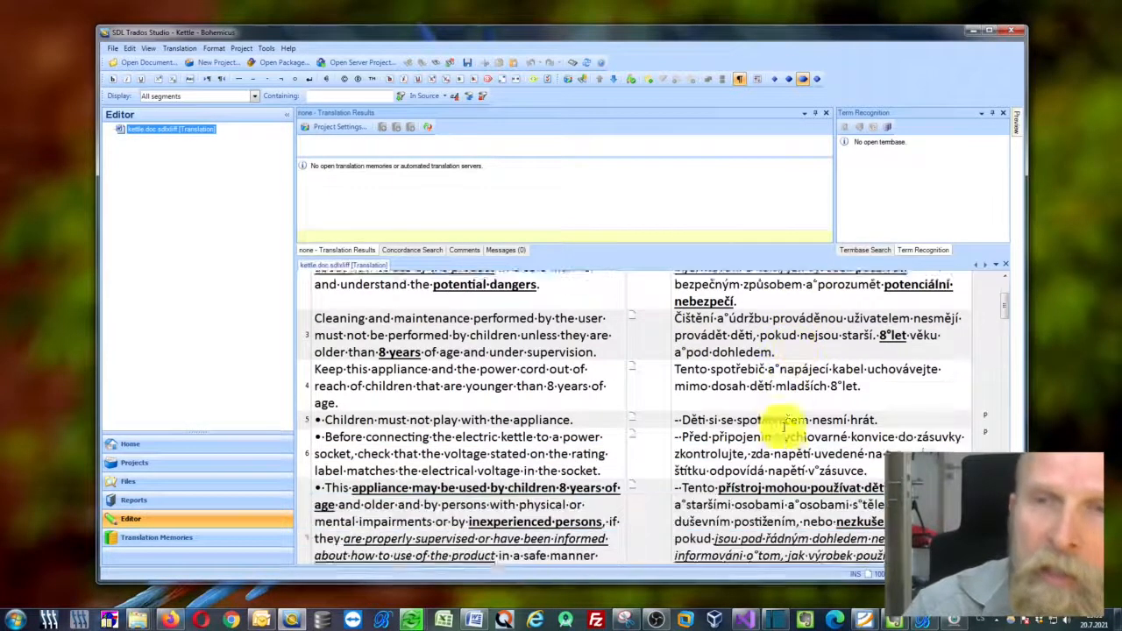
scroll(783, 427, down, 3)
scroll(782, 429, up, 6)
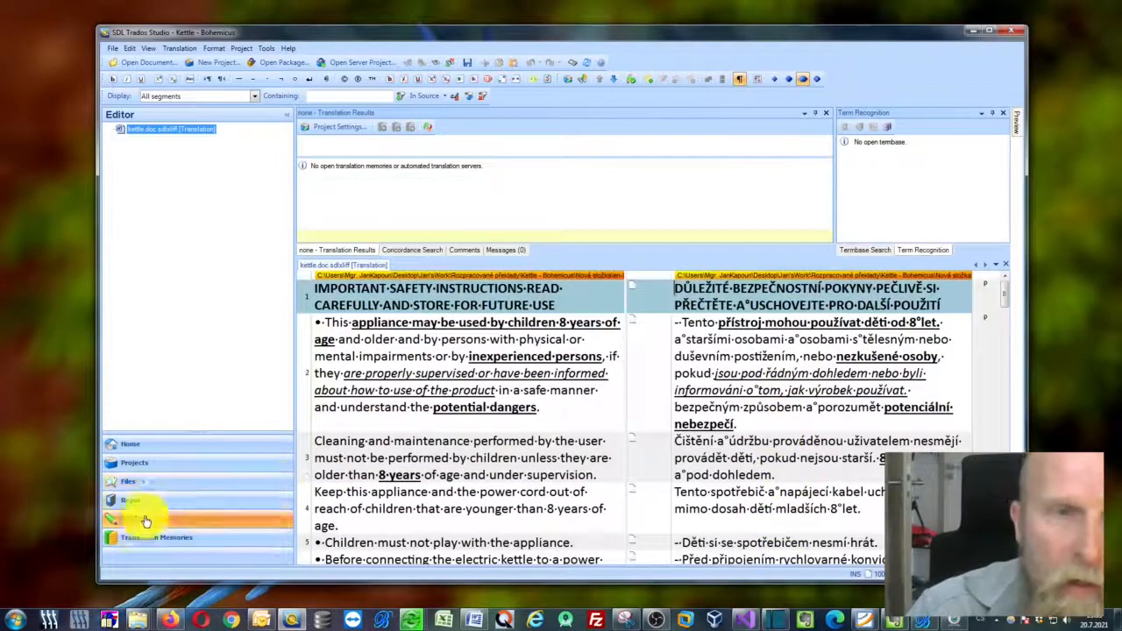
Open kettle2.docx.sdlxliff from the project files and examine the formatting and wording of its Czech target segments.
click(140, 483)
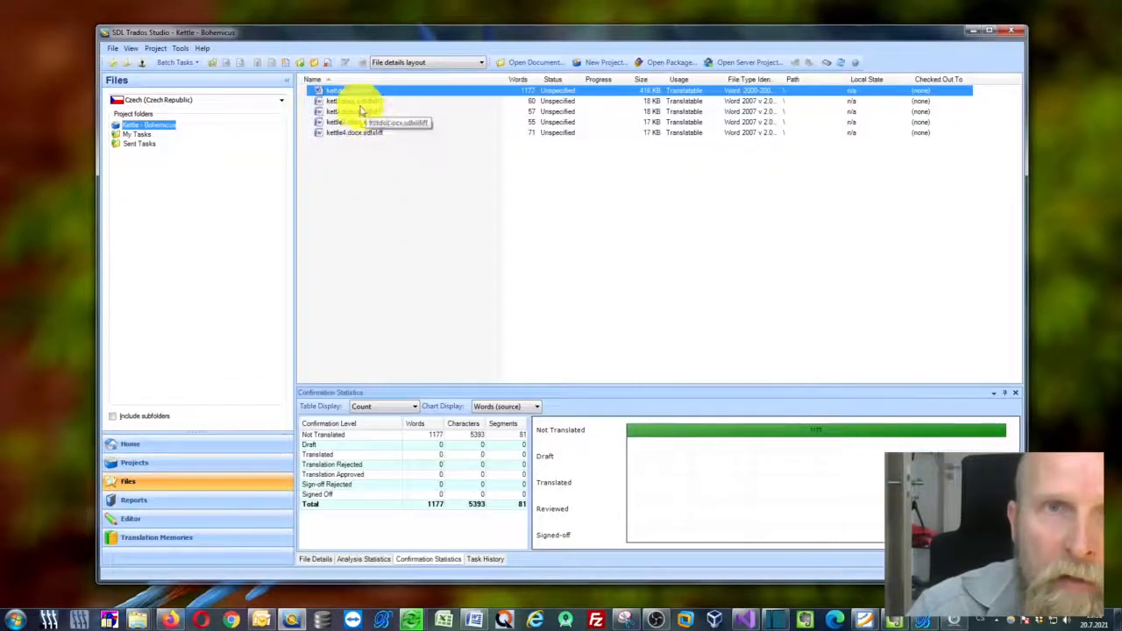
double_click(359, 109)
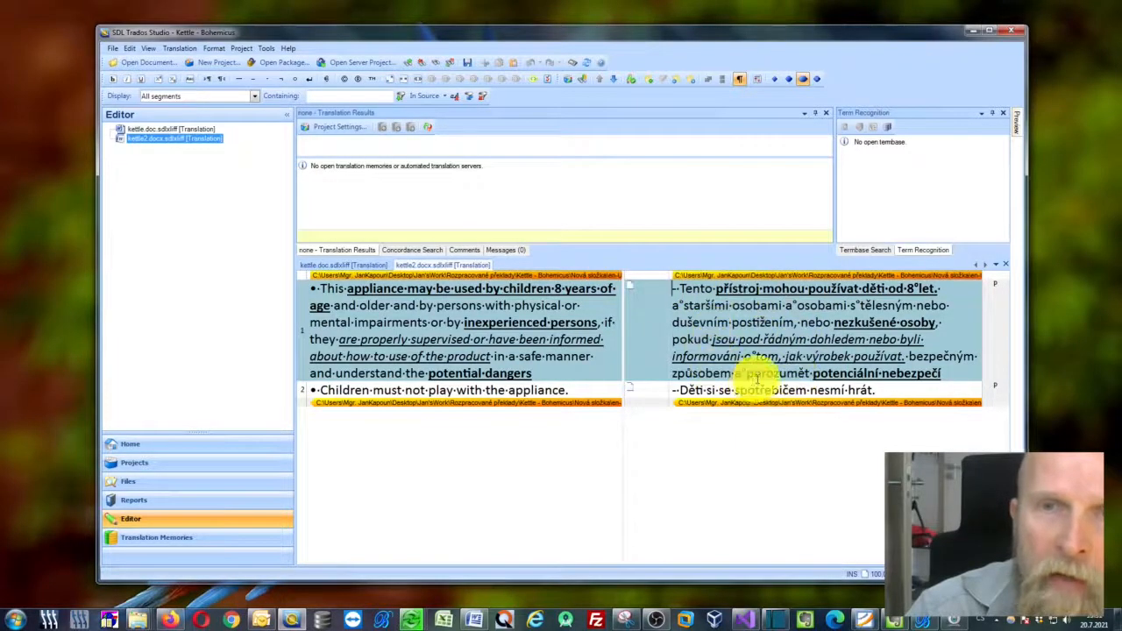
double_click(738, 289)
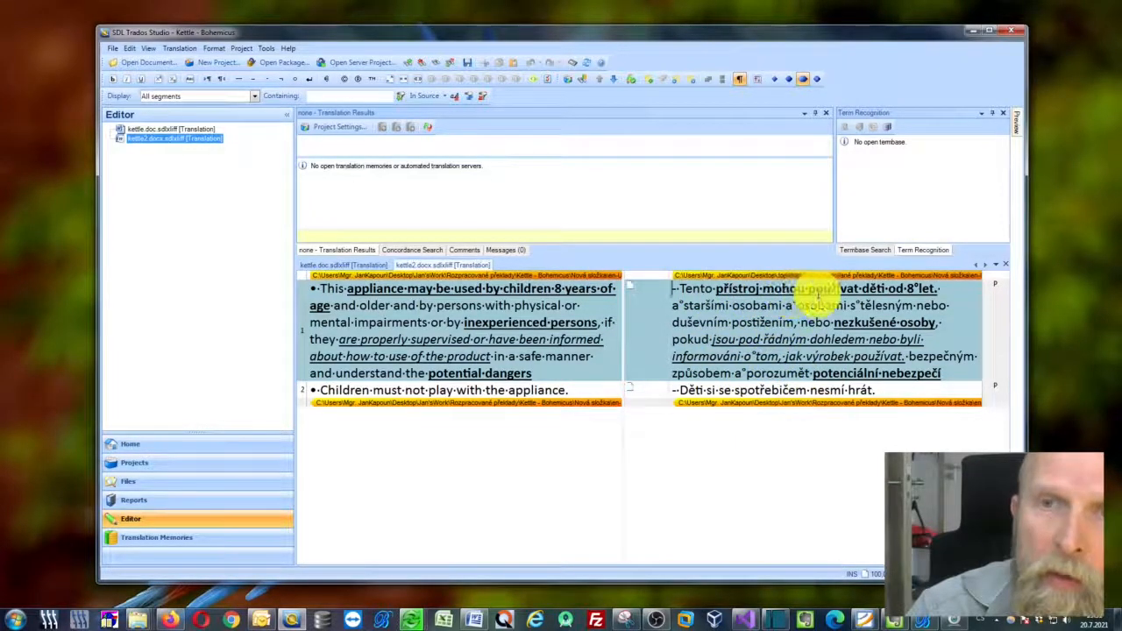
double_click(832, 291)
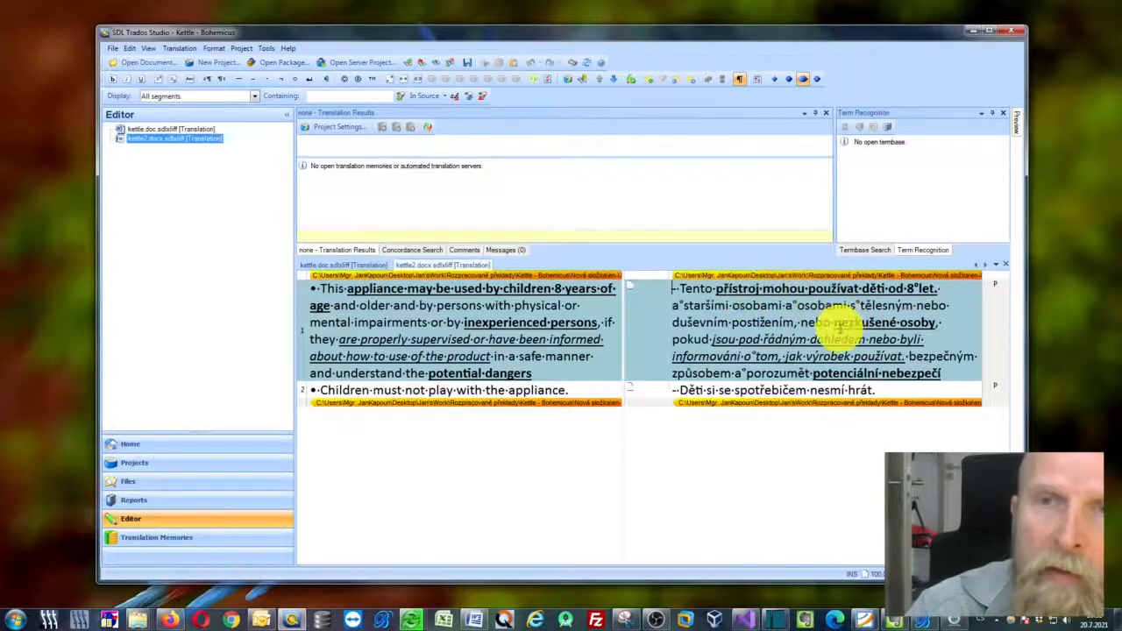